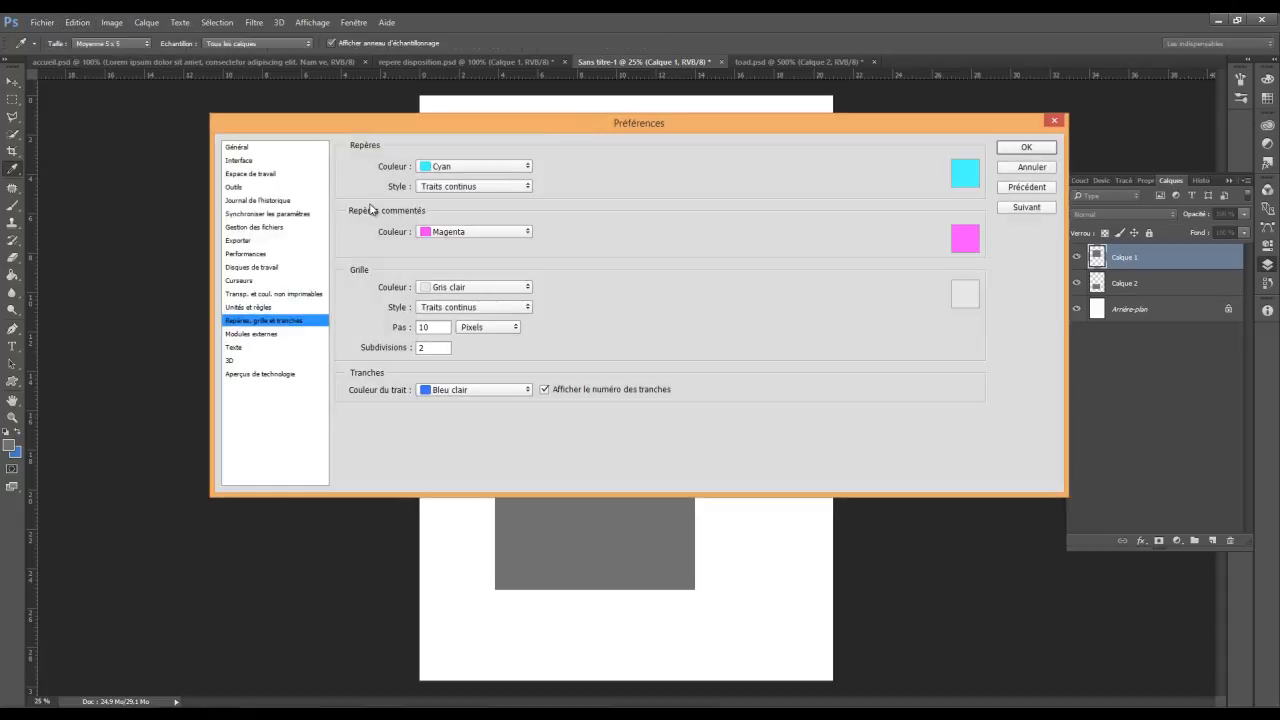
# - Check the colour choices for smart guides in the guide preferences, leave them unchanged and activate the Move tool
pyautogui.click(459, 234)
pyautogui.click(455, 233)
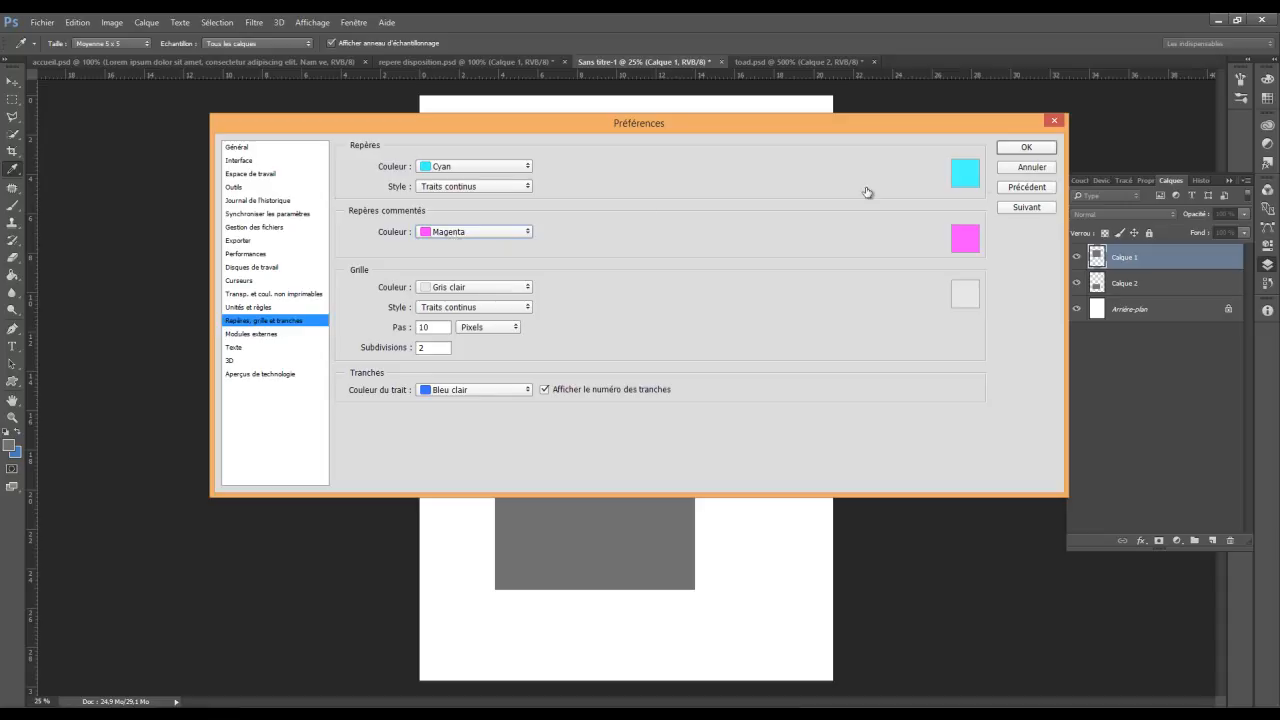
pyautogui.click(1014, 168)
pyautogui.press('v')
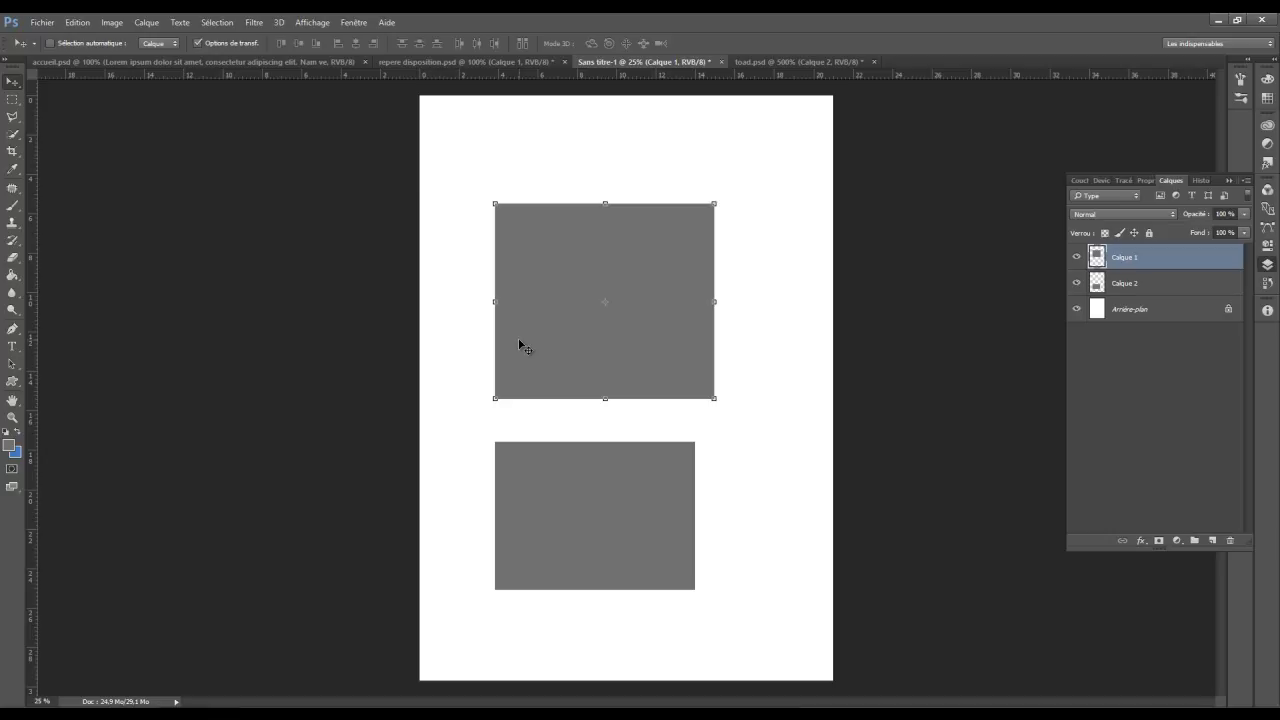
# - Display the smart guide distances from the upper Calque 1 rectangle to the page edges
pyautogui.keyDown('ctrl'); pyautogui.click(1098, 256); pyautogui.keyUp('ctrl')
pyautogui.hotkey('ctrl', 'd')
pyautogui.keyDown('ctrl'); pyautogui.click(1099, 284); pyautogui.keyUp('ctrl')
pyautogui.hotkey('ctrl', 'd')
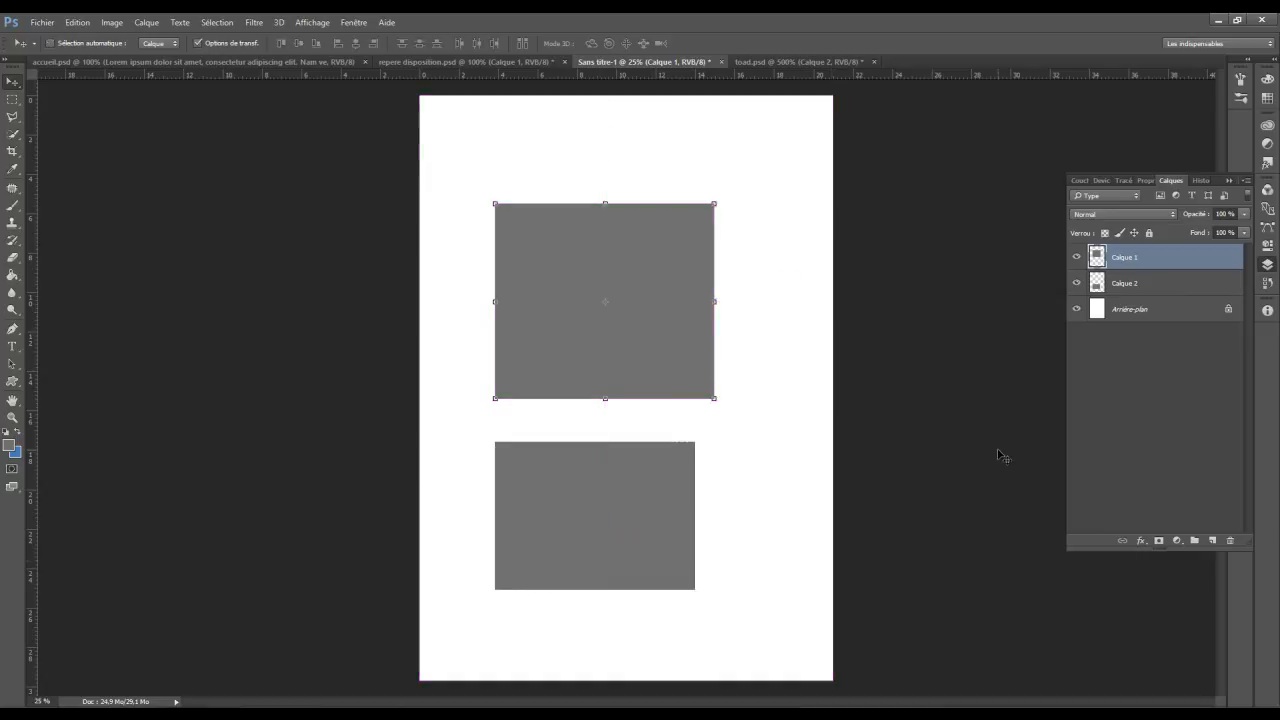
pyautogui.press('ctrl')
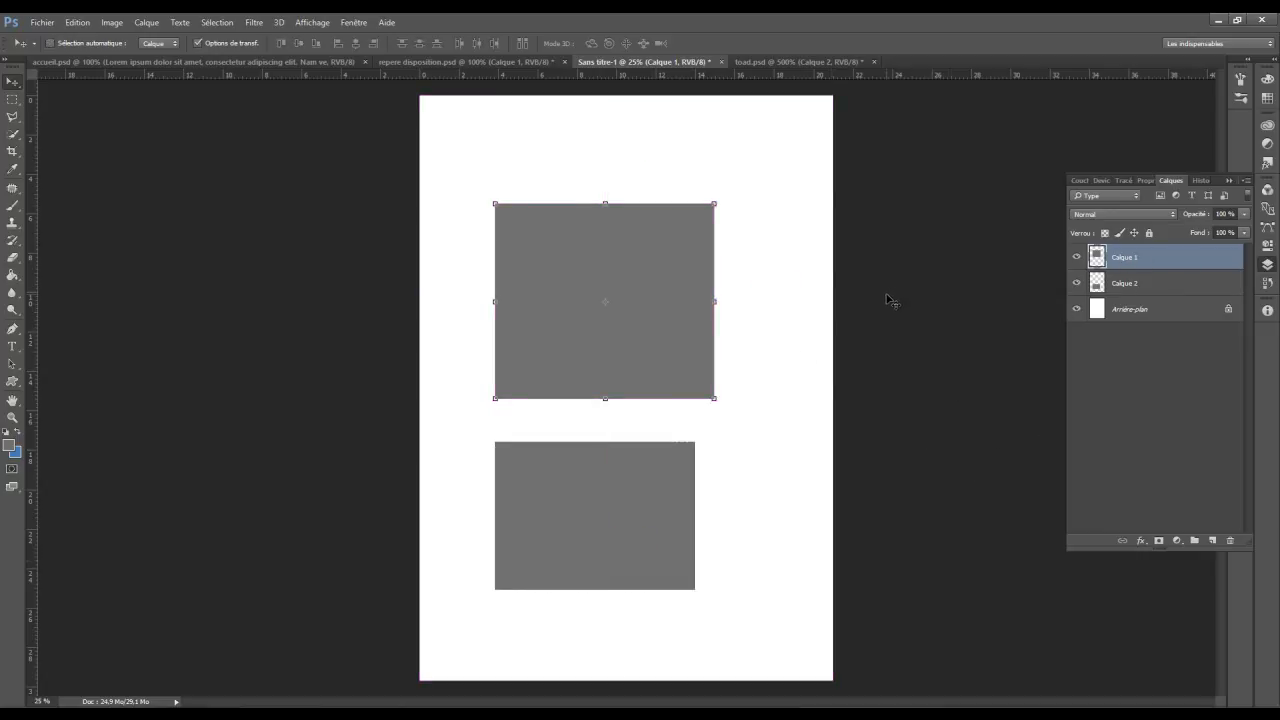
pyautogui.press('ctrl')
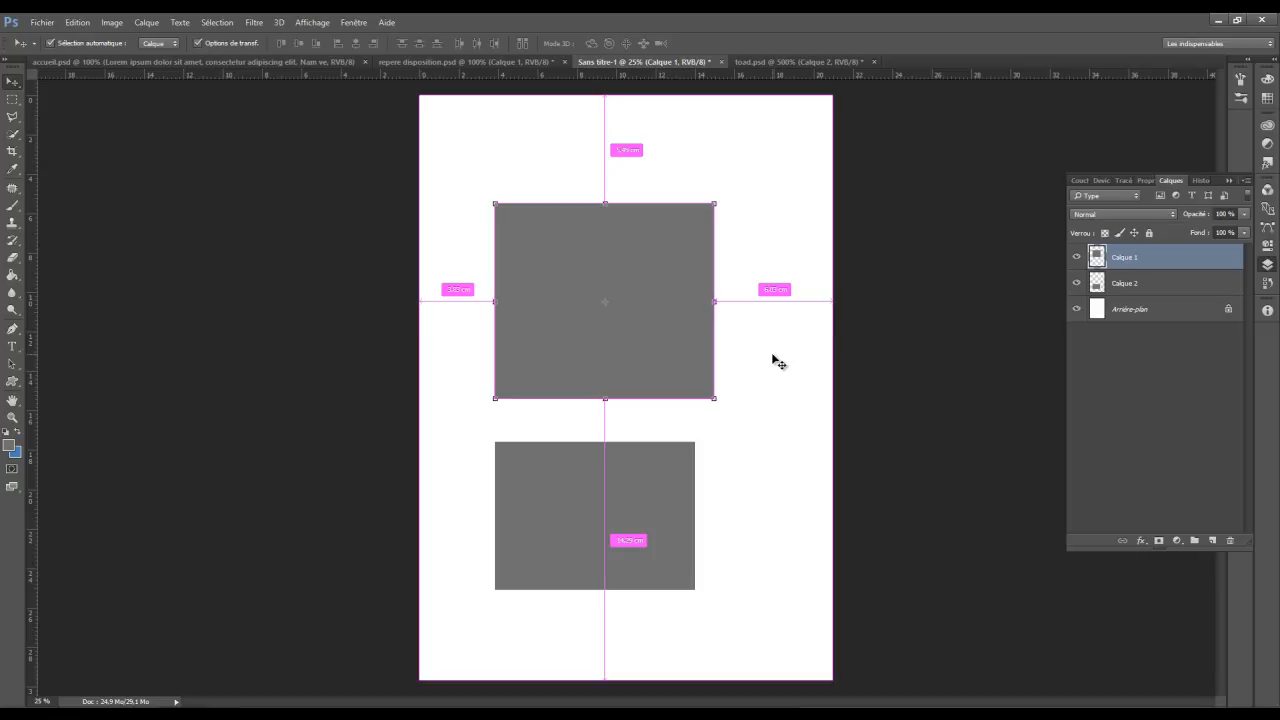
pyautogui.press('ctrl')
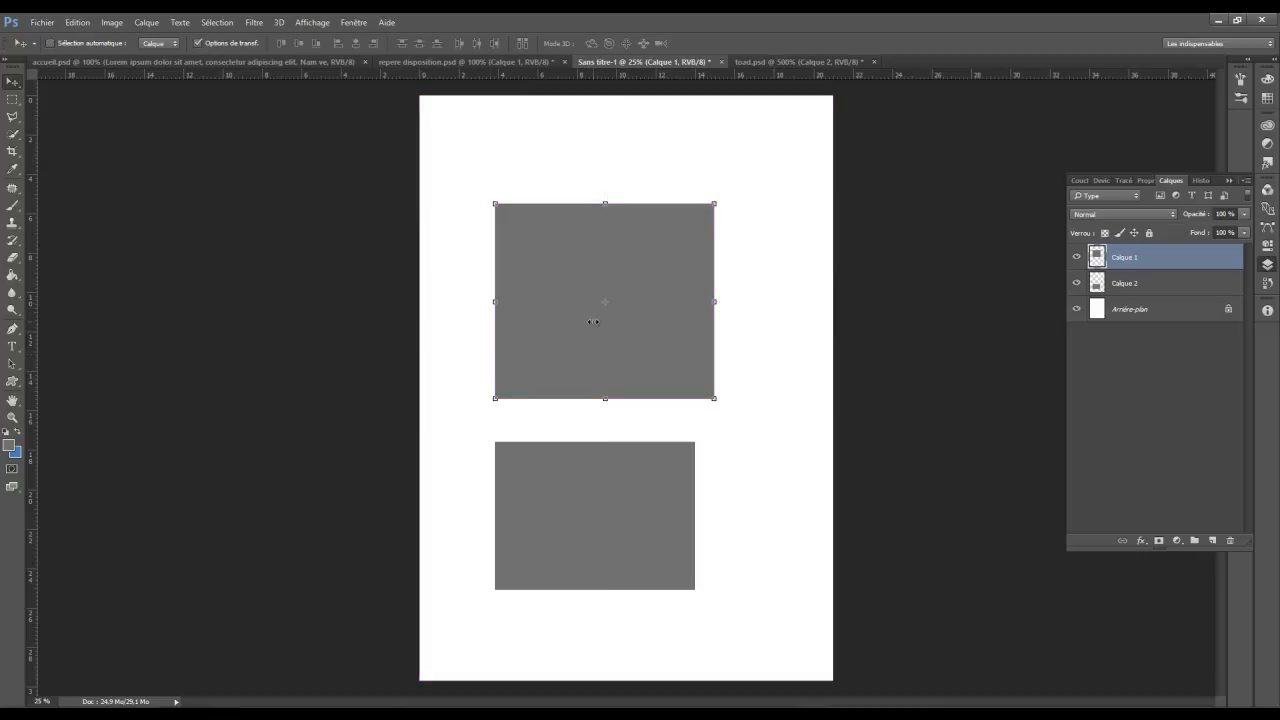
# - Move the Calque 1 rectangle up near the page's top edge, its left edge aligned with the lower rectangle's
pyautogui.moveTo(558, 364); pyautogui.dragTo(578, 453)
pyautogui.press('ctrl')
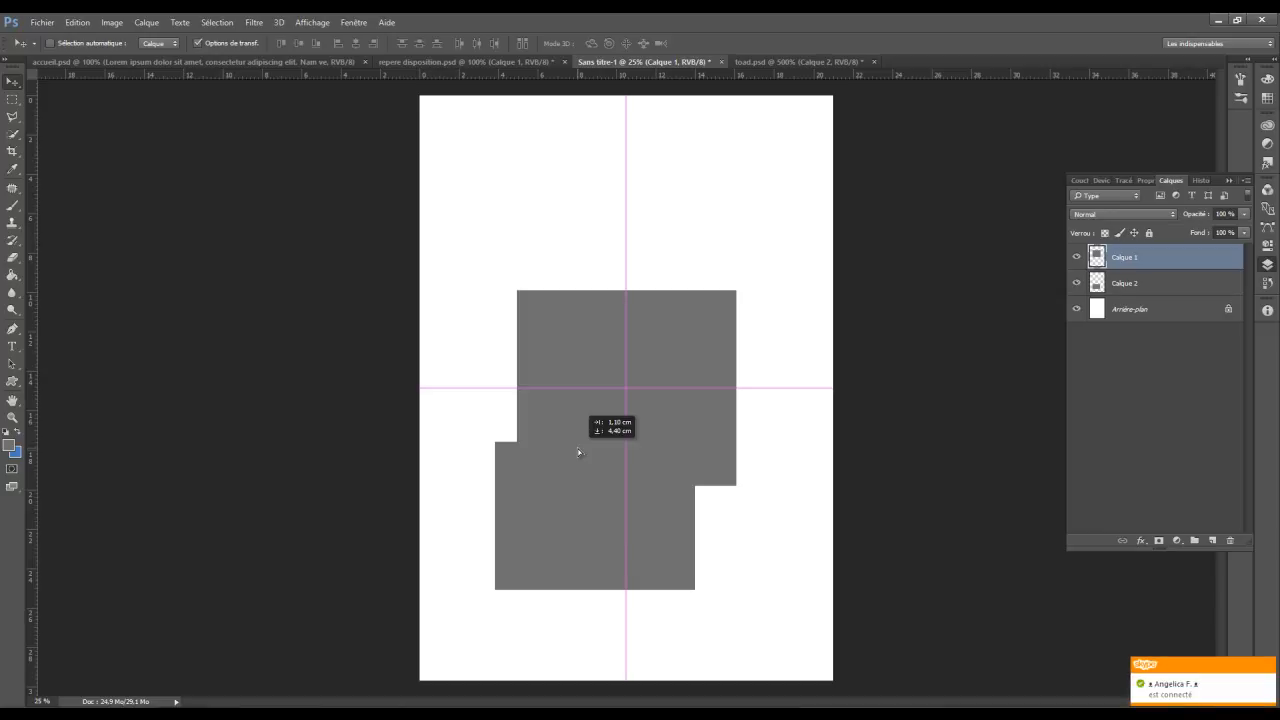
pyautogui.moveTo(578, 452); pyautogui.dragTo(575, 349)
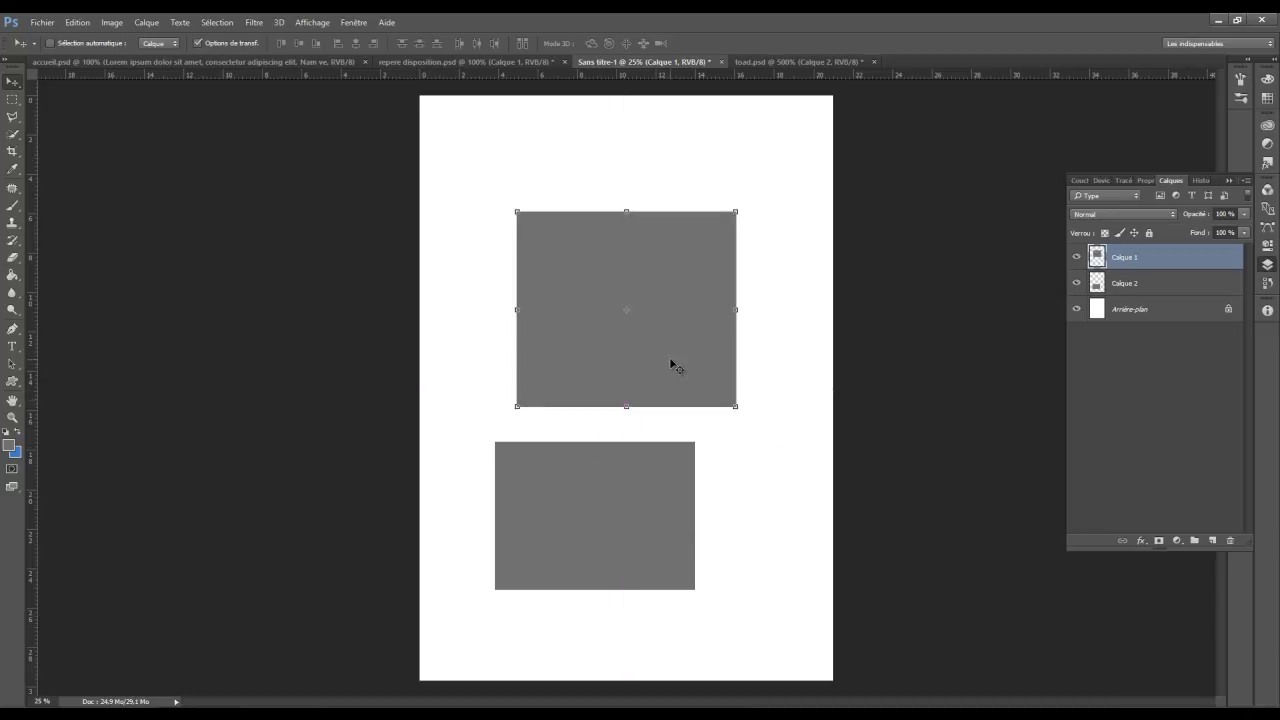
pyautogui.press('ctrl')
pyautogui.moveTo(597, 374); pyautogui.dragTo(574, 277)
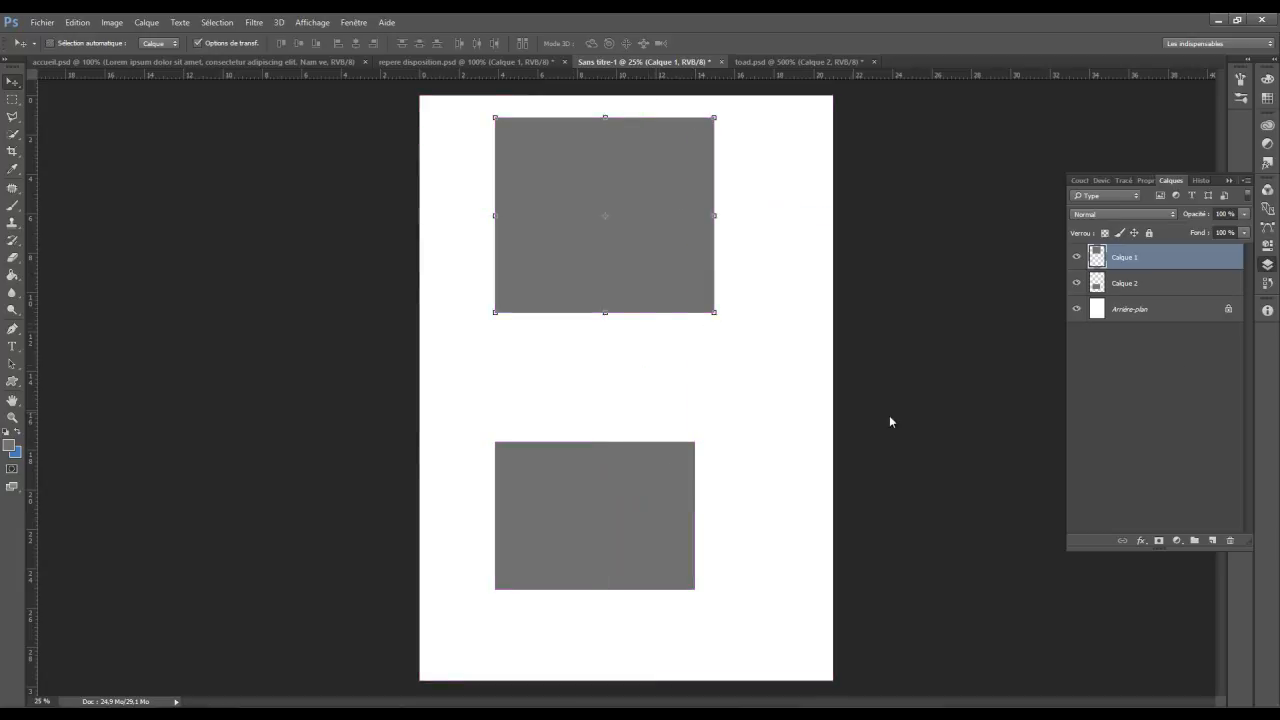
# - Hide the Calque 1 layer and make Calque 2 the active layer
pyautogui.click(1077, 259)
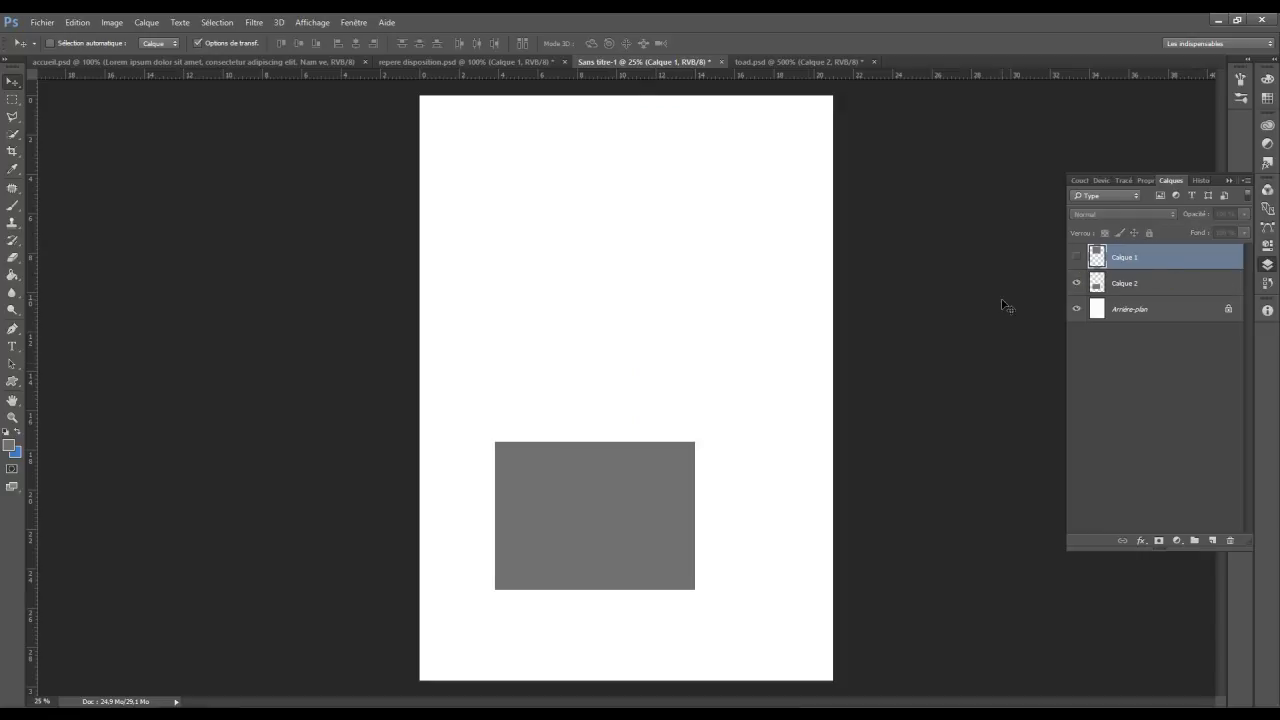
pyautogui.hotkey('alt', '[')
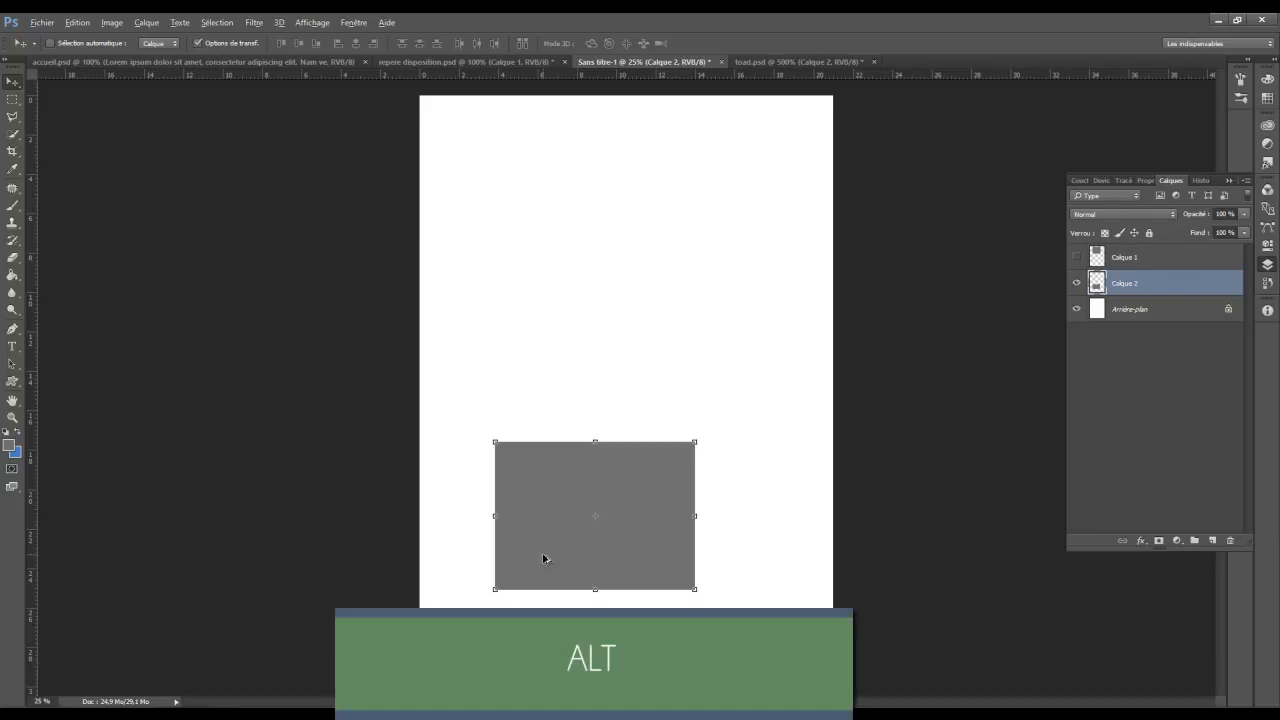
pyautogui.click(554, 566)
pyautogui.moveTo(555, 568); pyautogui.dragTo(728, 481)
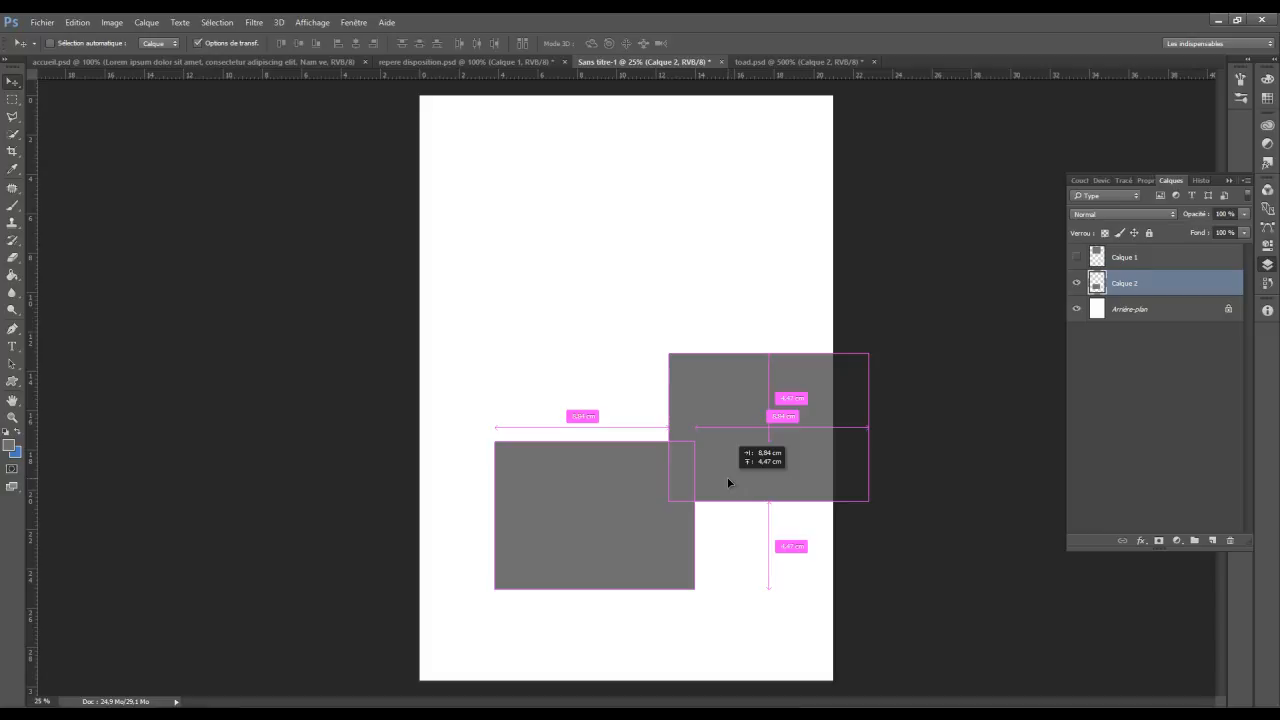
pyautogui.moveTo(729, 482); pyautogui.dragTo(629, 473)
pyautogui.hotkey('ctrl', 'z')
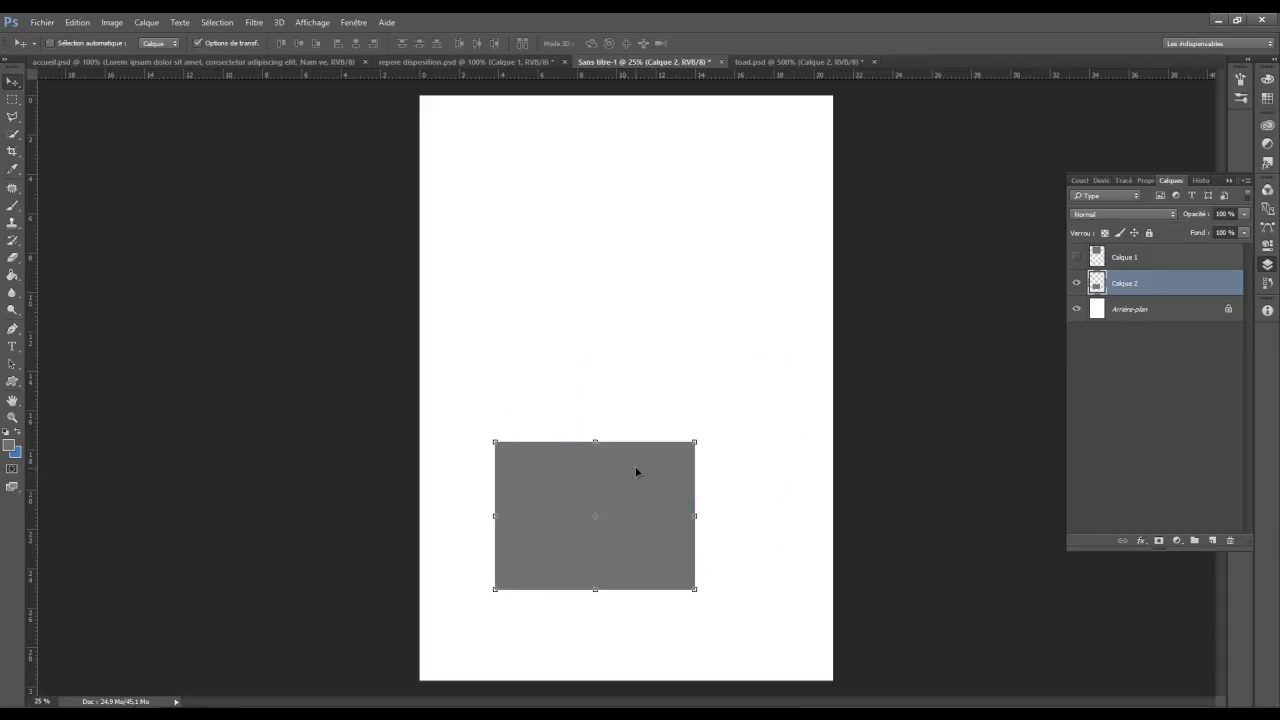
# - Duplicate the Calque 2 rectangle, placing the overlapping copy about 5.08 cm to the right and 2.73 cm higher
pyautogui.moveTo(593, 516); pyautogui.dragTo(660, 436)
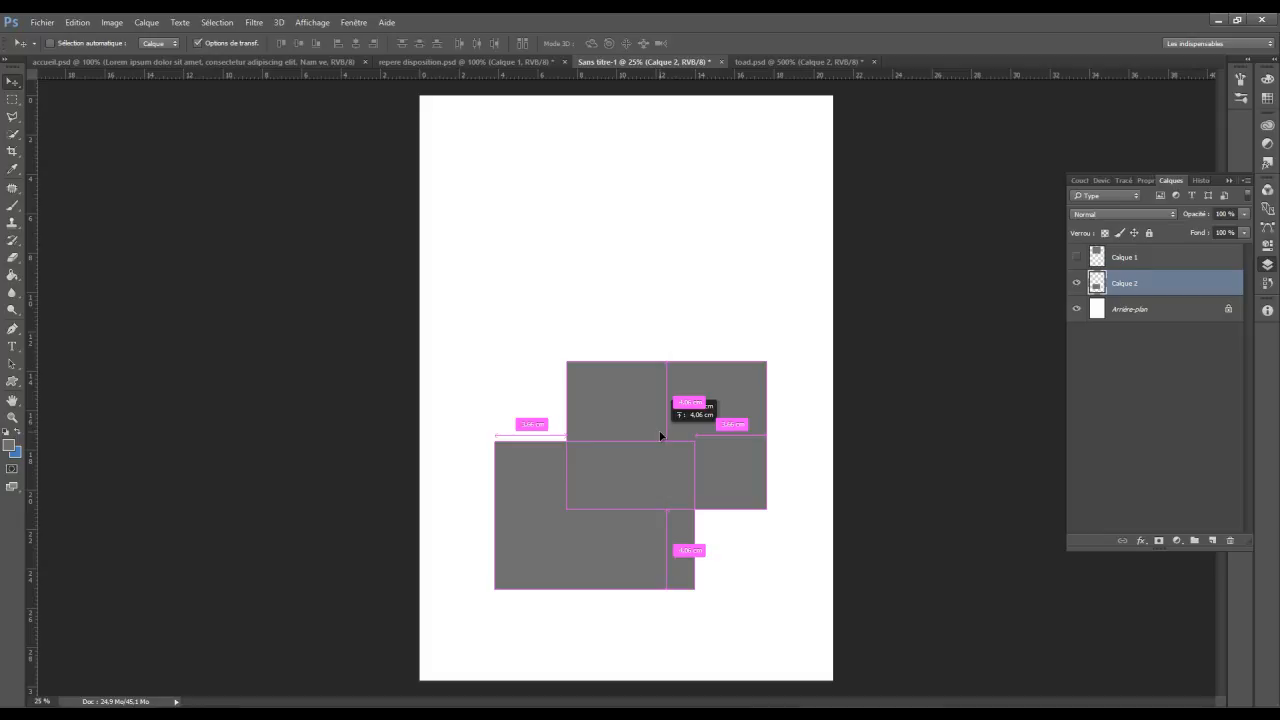
pyautogui.moveTo(660, 434); pyautogui.dragTo(673, 441)
pyautogui.moveTo(677, 455)
pyautogui.mouseDown()
pyautogui.moveTo(681, 488)
pyautogui.moveTo(697, 487)
pyautogui.moveTo(687, 462)
pyautogui.mouseUp()
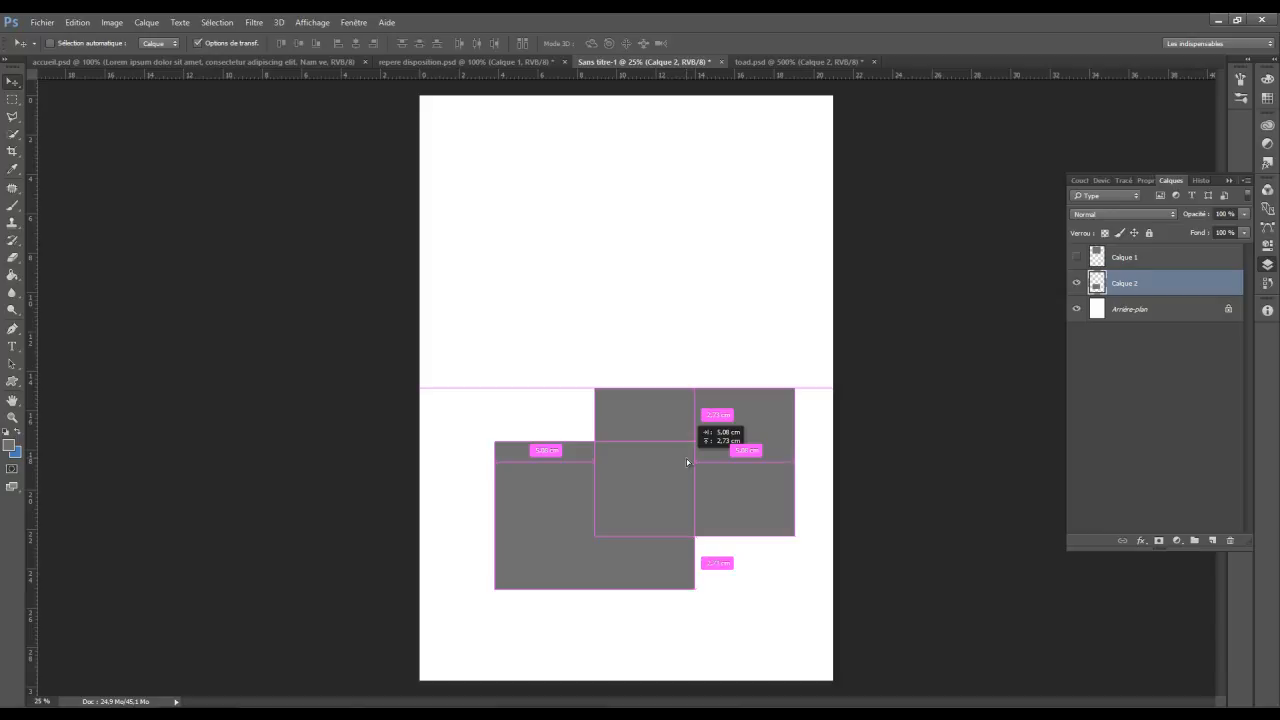
pyautogui.moveTo(686, 458); pyautogui.dragTo(686, 458)
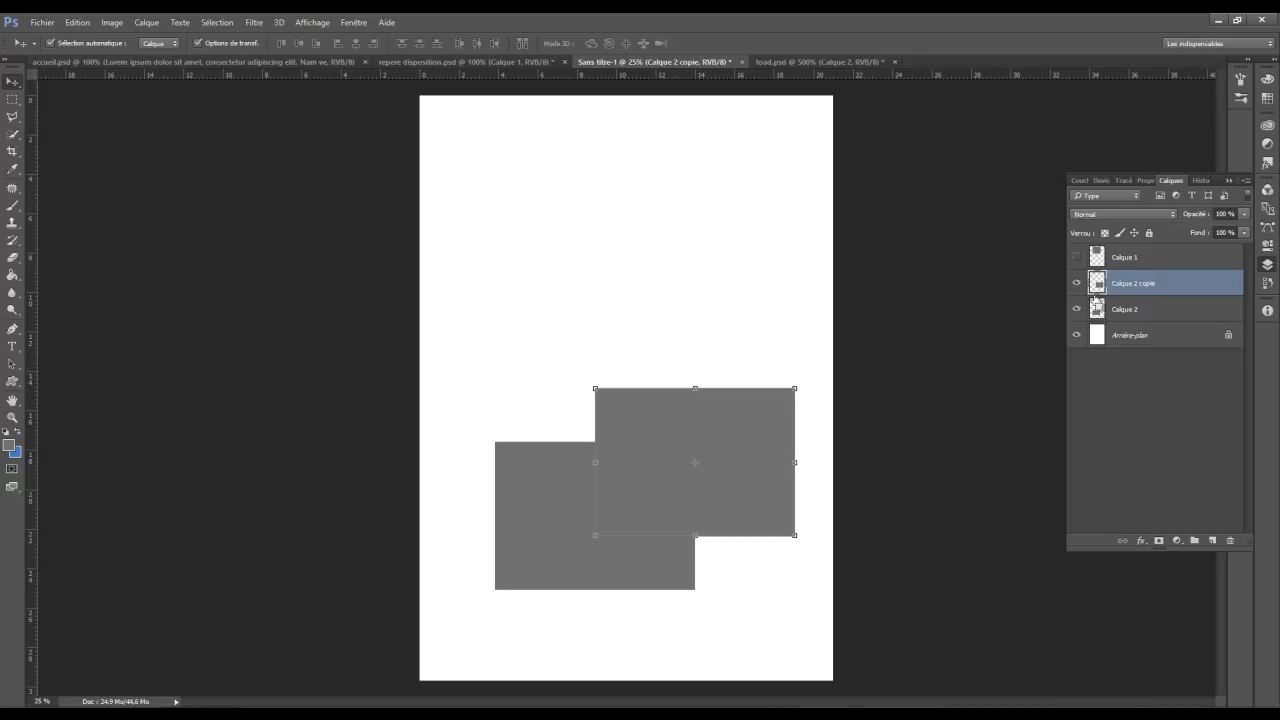
# - Select everything outside the outline of Calque 2 copie, with the Calque 2 layer active
pyautogui.keyDown('ctrl'); pyautogui.click(1096, 284); pyautogui.keyUp('ctrl')
pyautogui.click(1102, 312)
pyautogui.hotkey('ctrl', 'shift', 'i')
pyautogui.press('Delete')
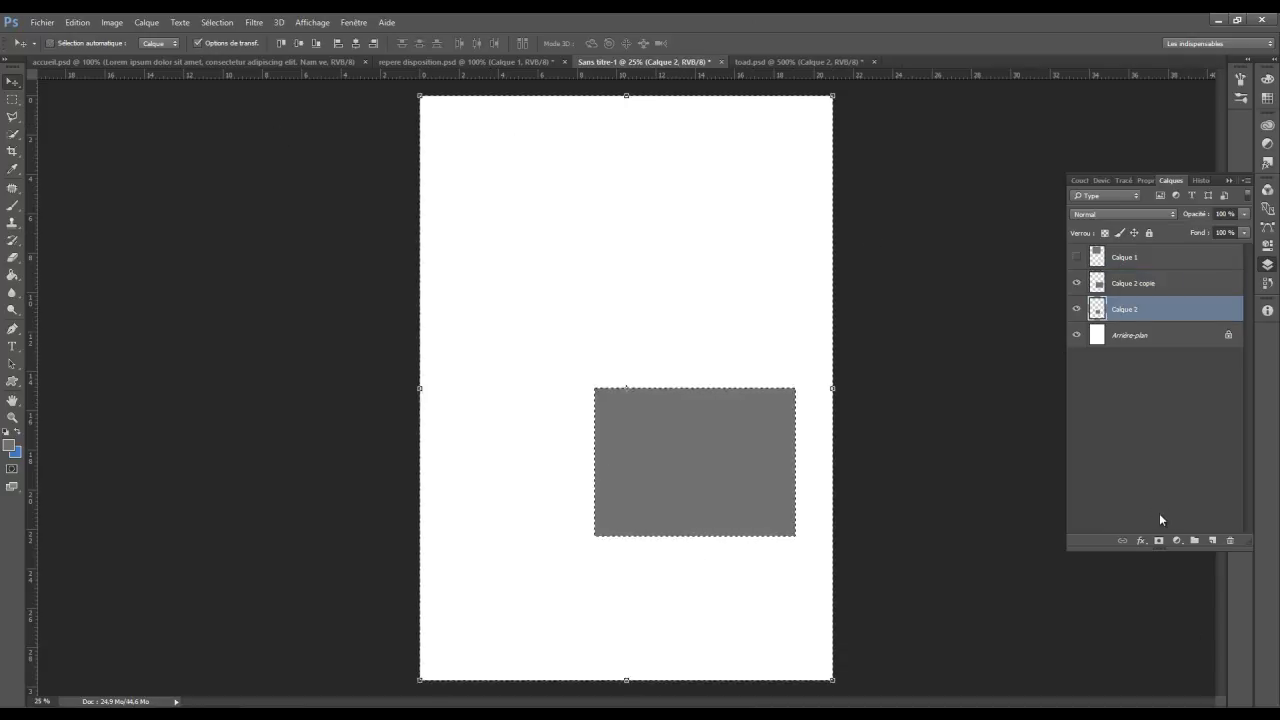
pyautogui.press('x')
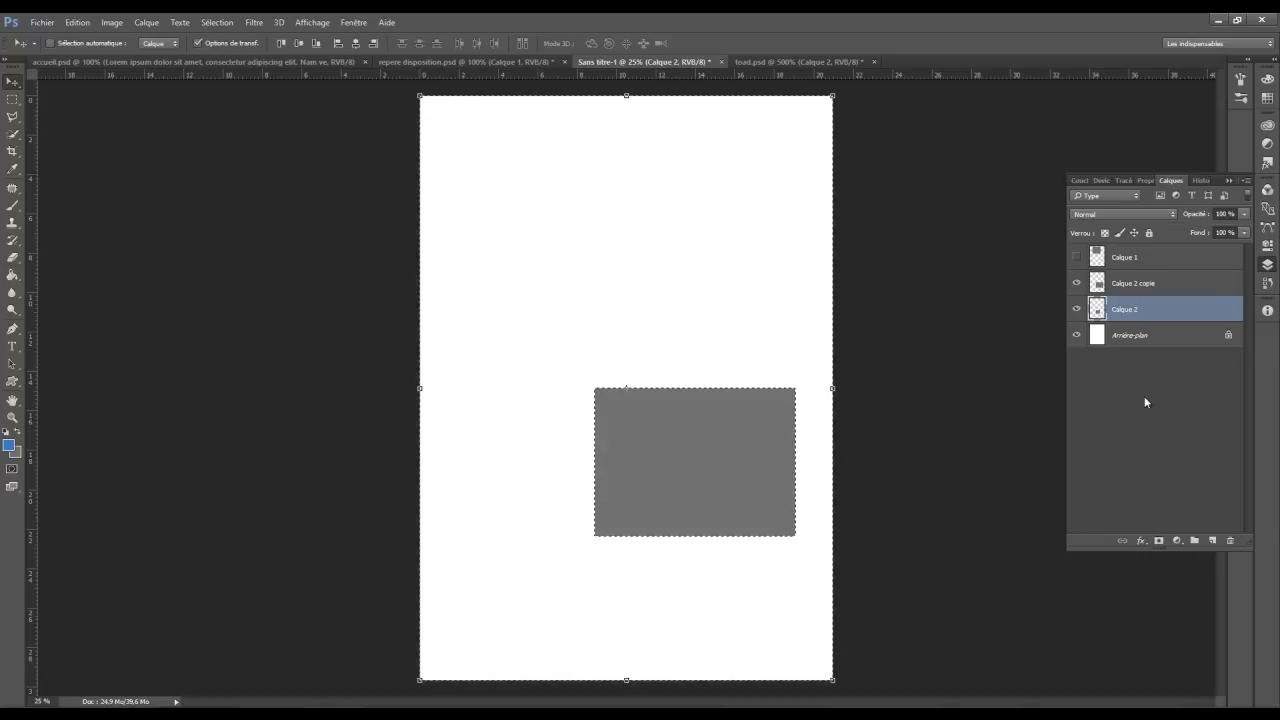
pyautogui.click(1076, 283)
pyautogui.hotkey('ctrl', 'd')
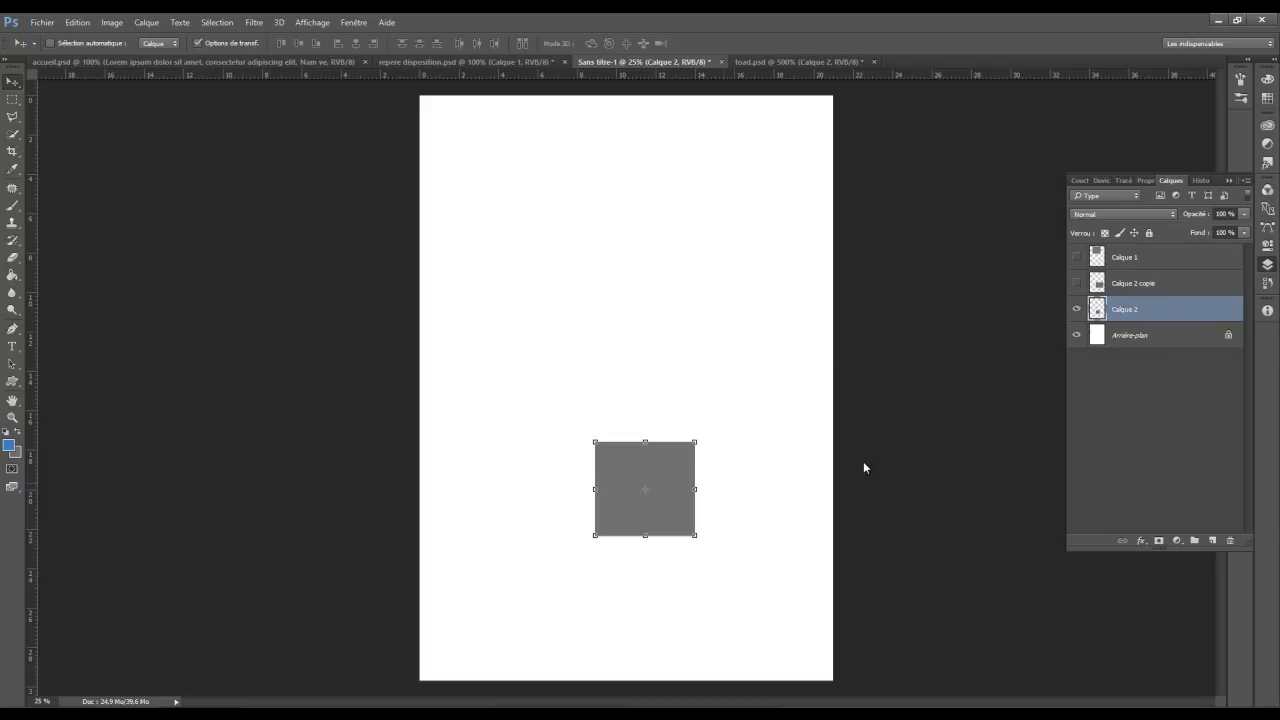
pyautogui.hotkey('ctrl', 'z')
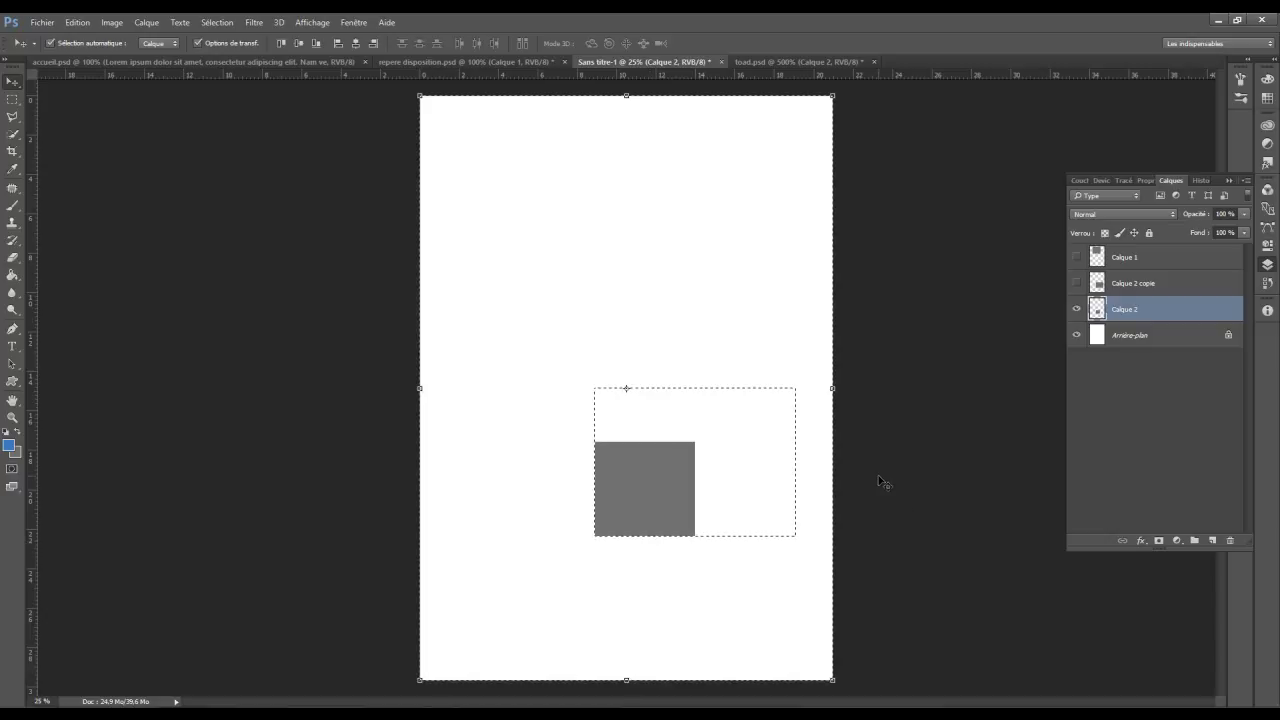
pyautogui.hotkey('ctrl', 'alt', 'z')
pyautogui.click(1076, 284)
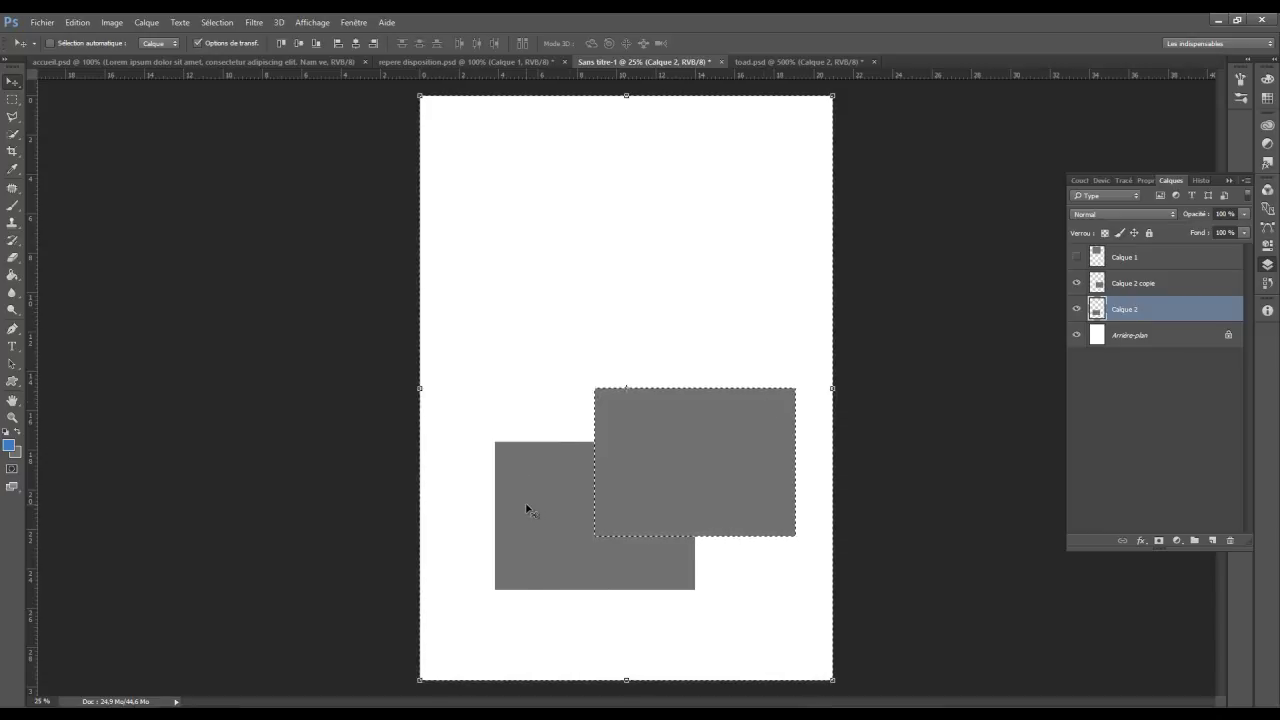
# - Delete the selected area from Calque 2, hide the Calque 2 copie layer and clear the selection
pyautogui.press('Delete')
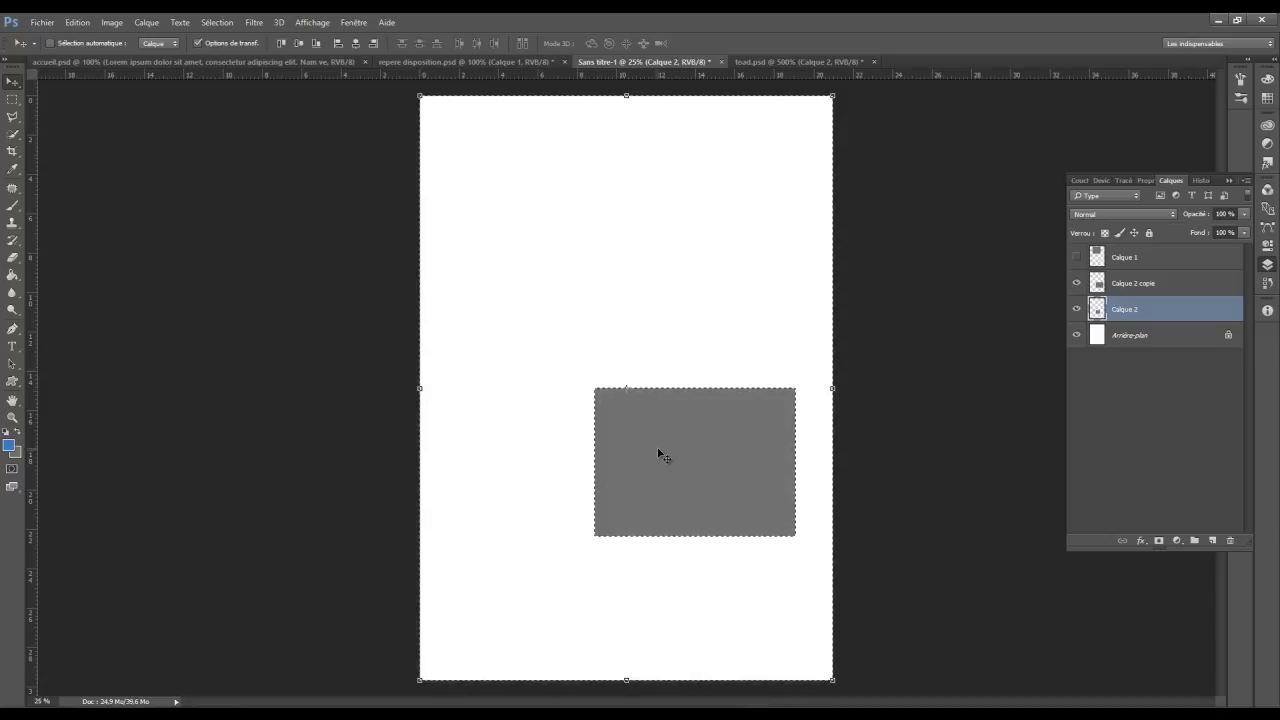
pyautogui.click(1074, 283)
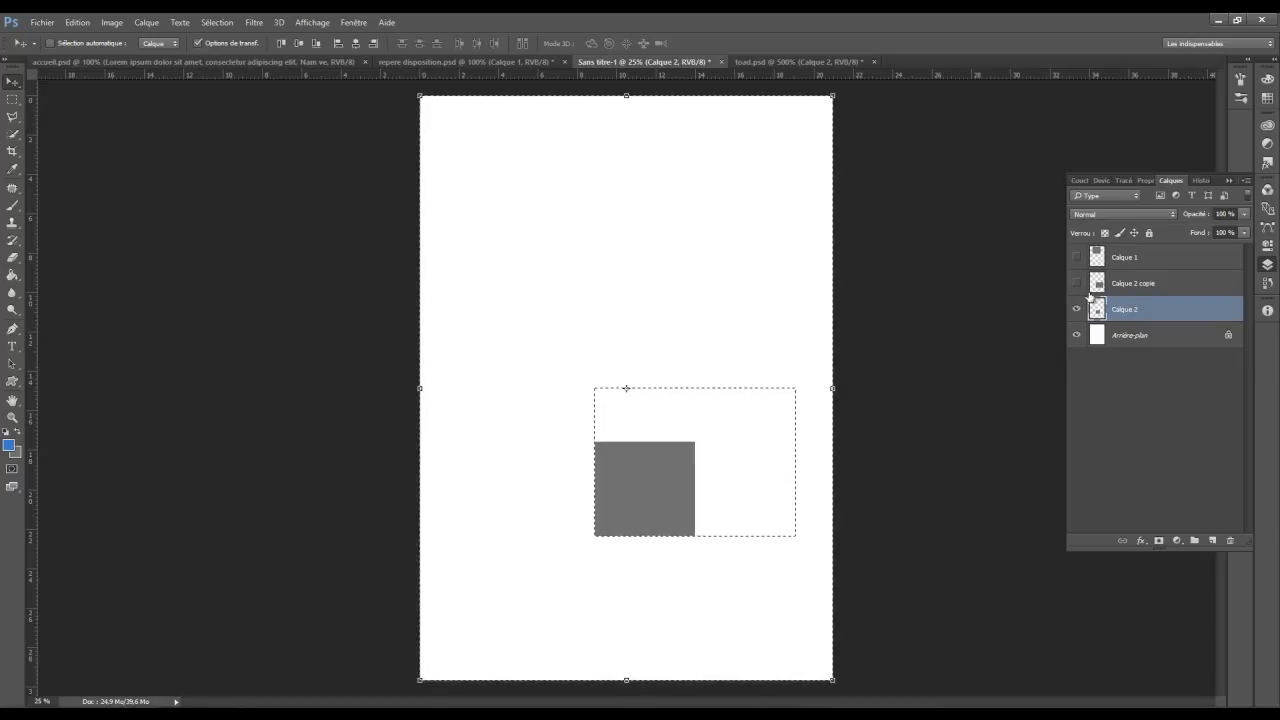
pyautogui.click(668, 475)
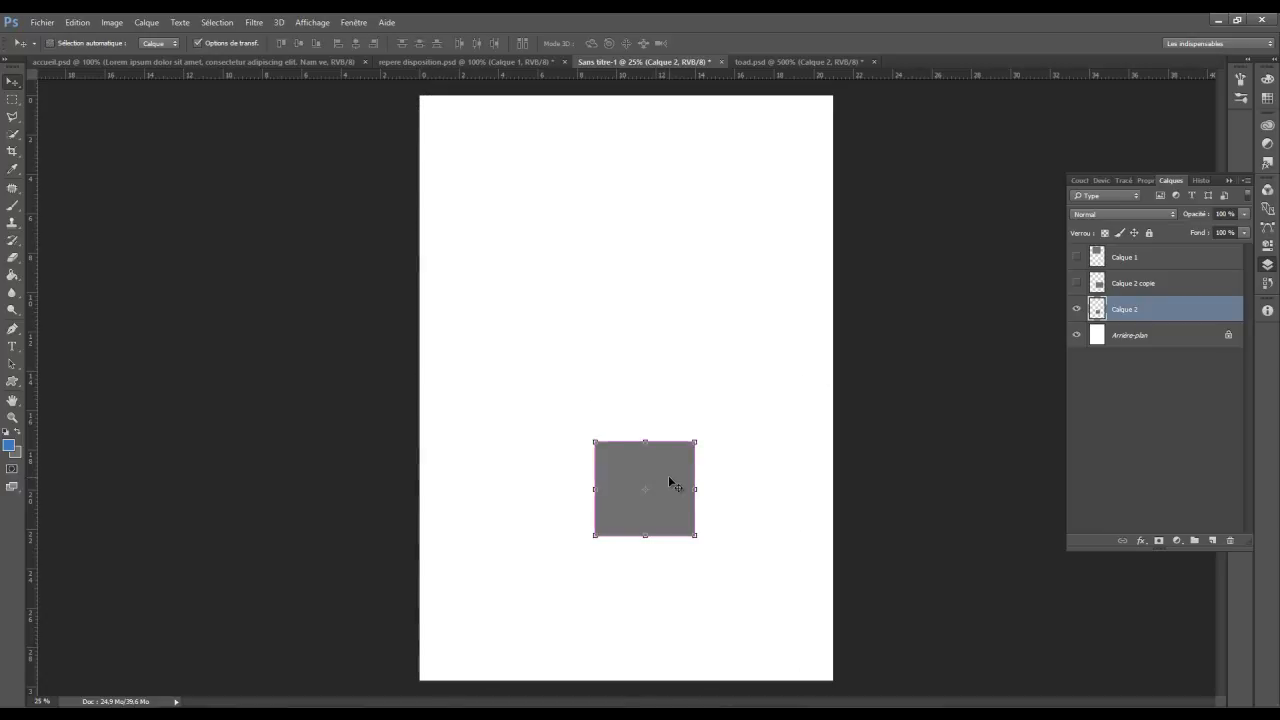
# - Move the remaining overlap piece of Calque 2 up near the page centre and activate the rectangular marquee tool without any selection
pyautogui.moveTo(627, 487); pyautogui.dragTo(649, 389)
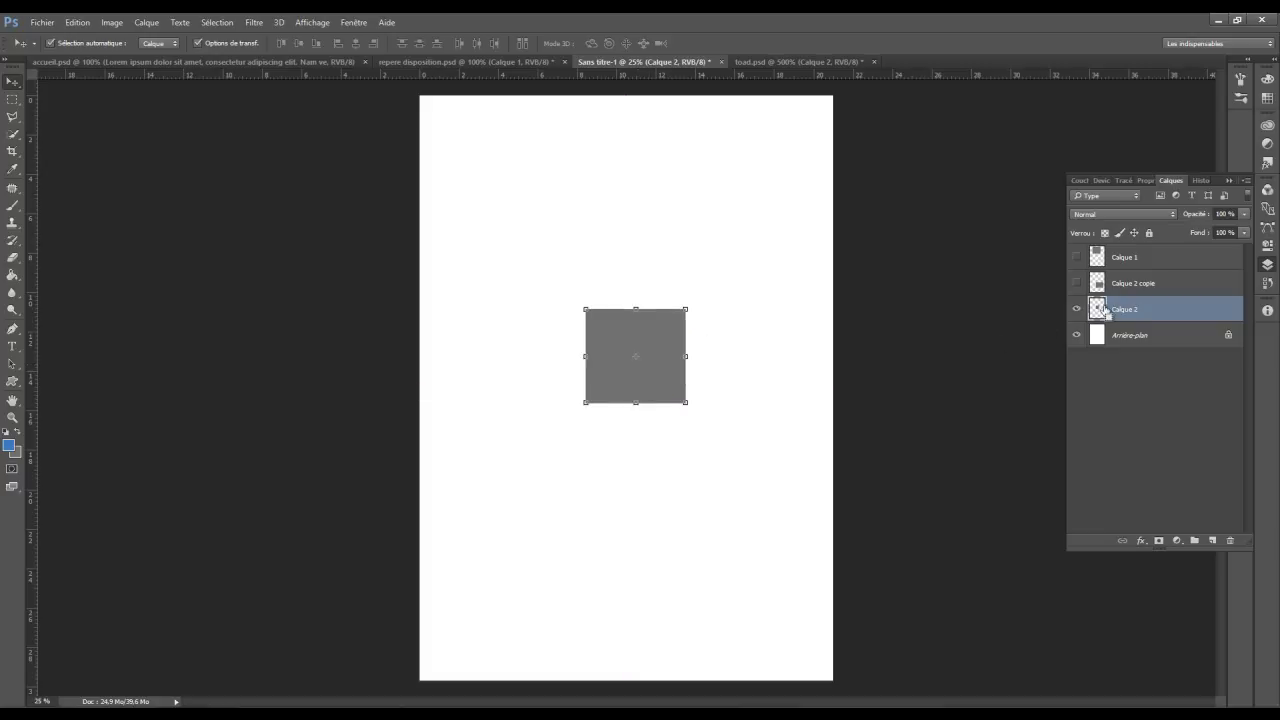
pyautogui.keyDown('ctrl'); pyautogui.click(1097, 309); pyautogui.keyUp('ctrl')
pyautogui.click(12, 99)
pyautogui.click(511, 372)
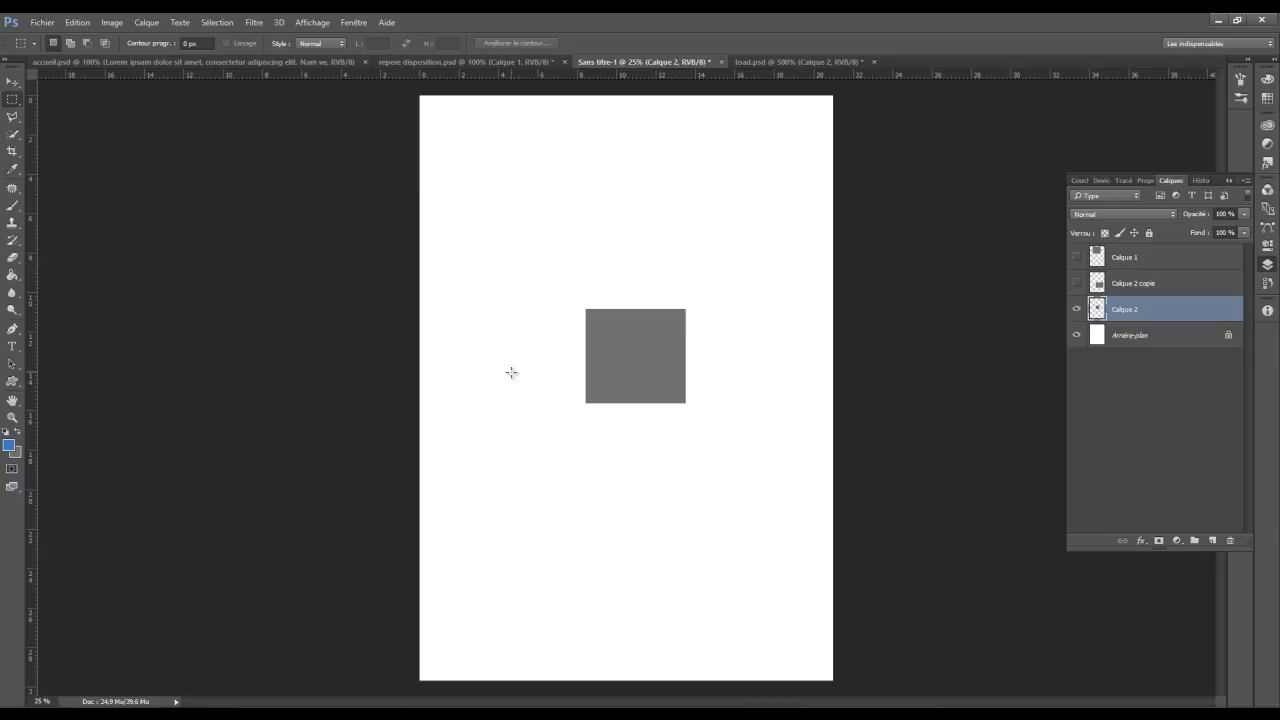
# - View the guides in accueil.psd, and bring up the repere disposition.psd document
pyautogui.click(229, 63)
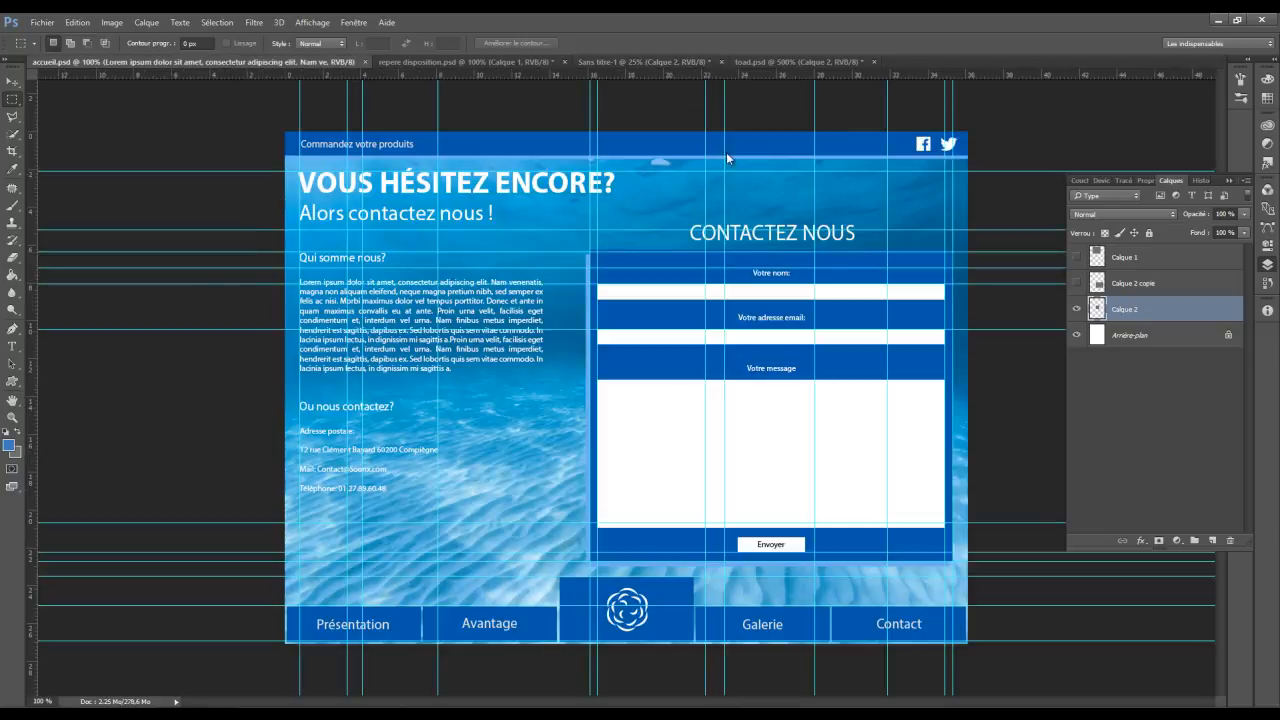
pyautogui.click(400, 63)
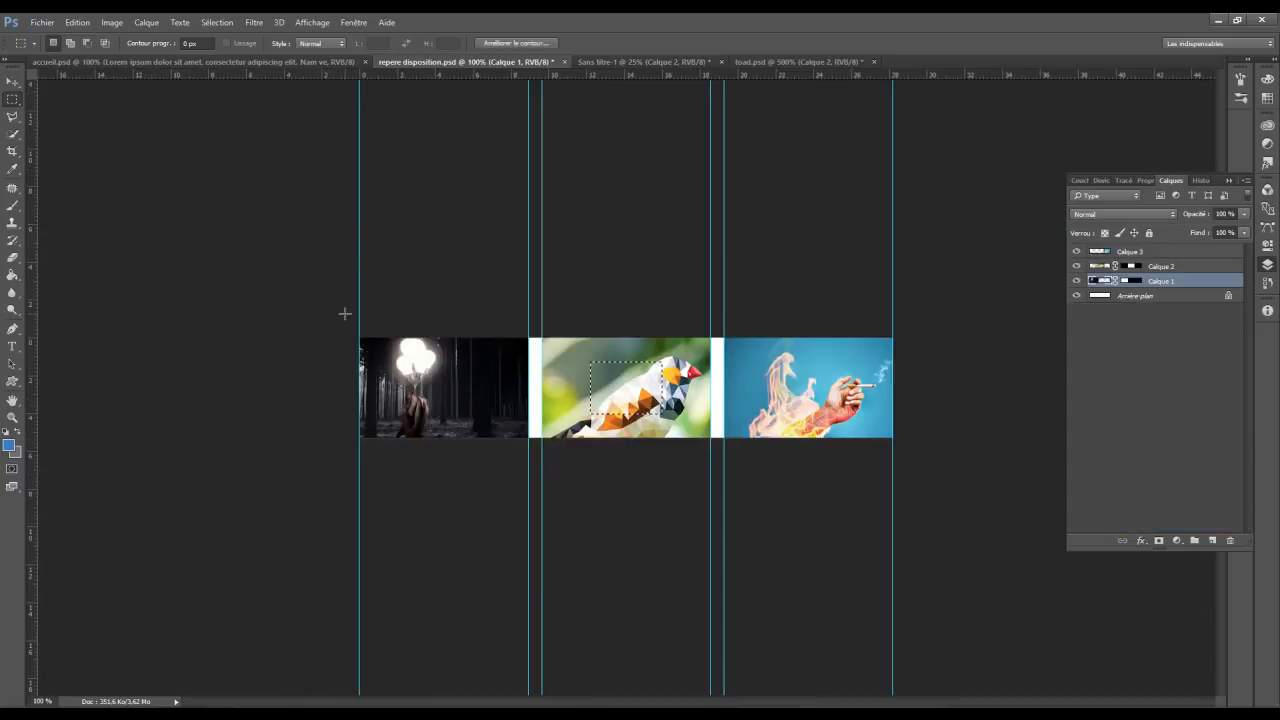